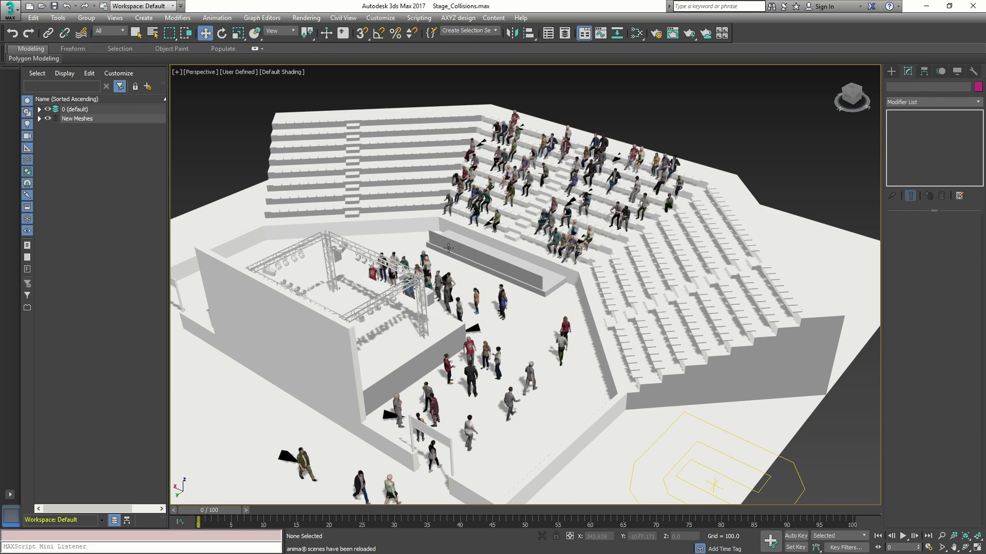
- Examine the LittleStage mesh and the geometry backgrounds listed for the anima scene helper
{"action": "left_click", "coordinate": [468, 253]}
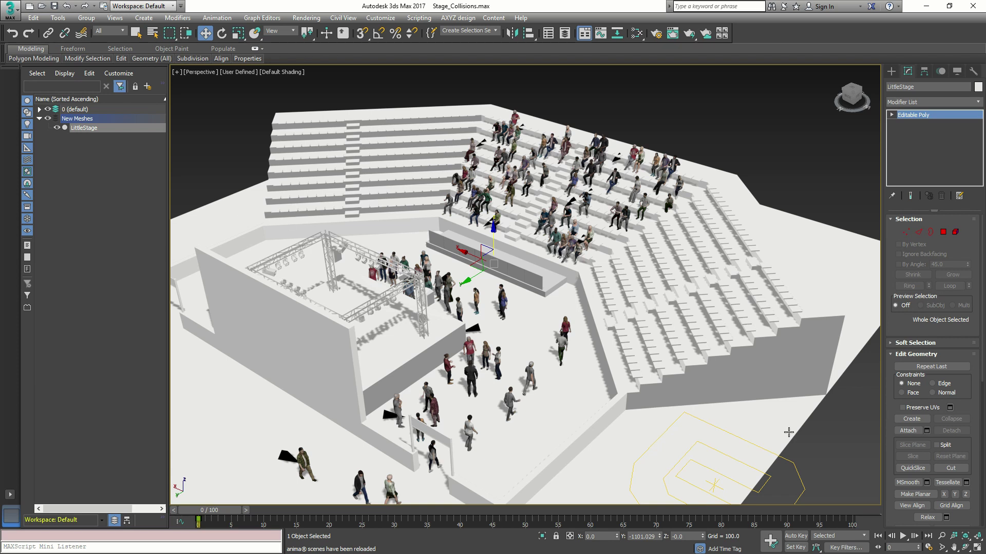
{"action": "left_click", "coordinate": [795, 466]}
{"action": "middle_click_drag", "start_coordinate": [794, 454], "coordinate": [670, 367], "text": "alt"}
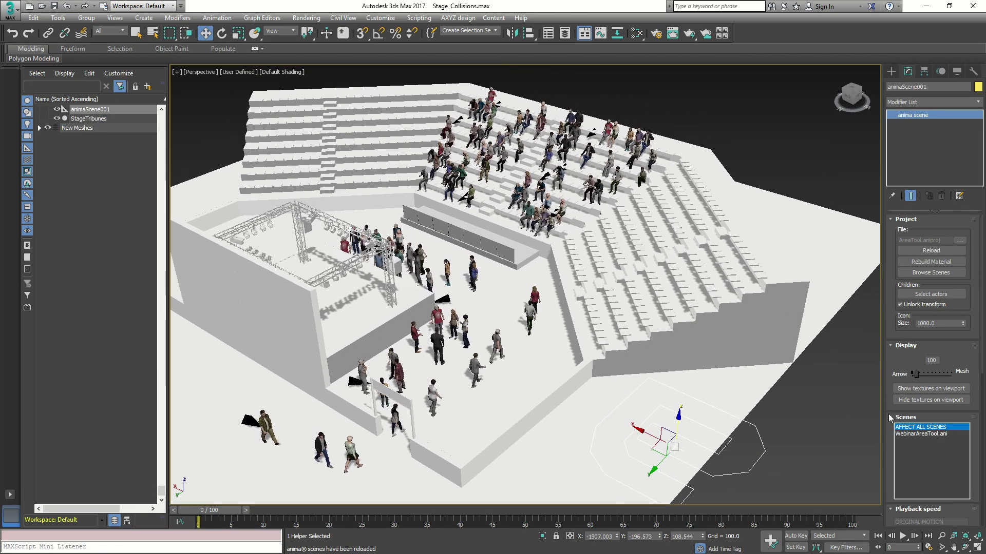
{"action": "left_click_drag", "start_coordinate": [891, 439], "coordinate": [888, 253]}
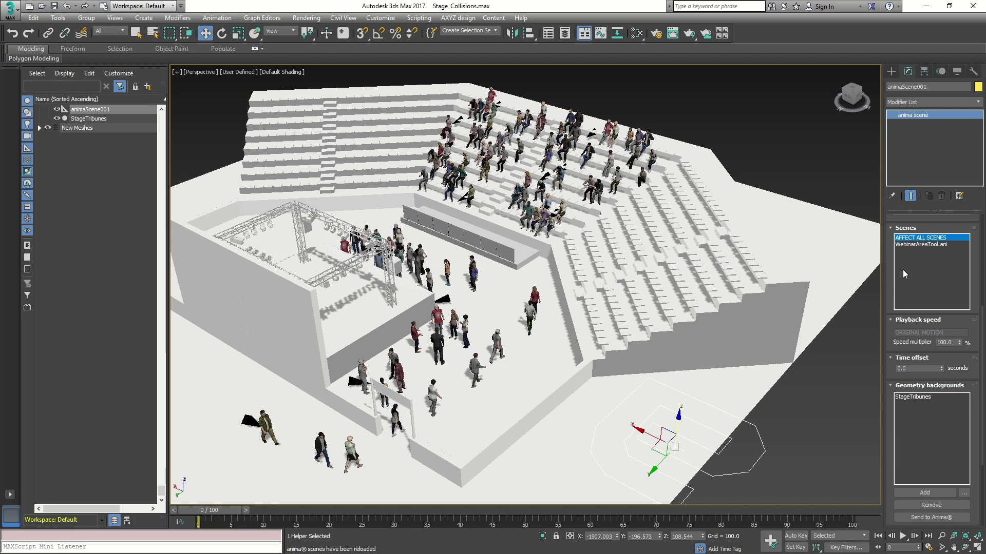
{"action": "left_click_drag", "start_coordinate": [887, 403], "coordinate": [893, 299]}
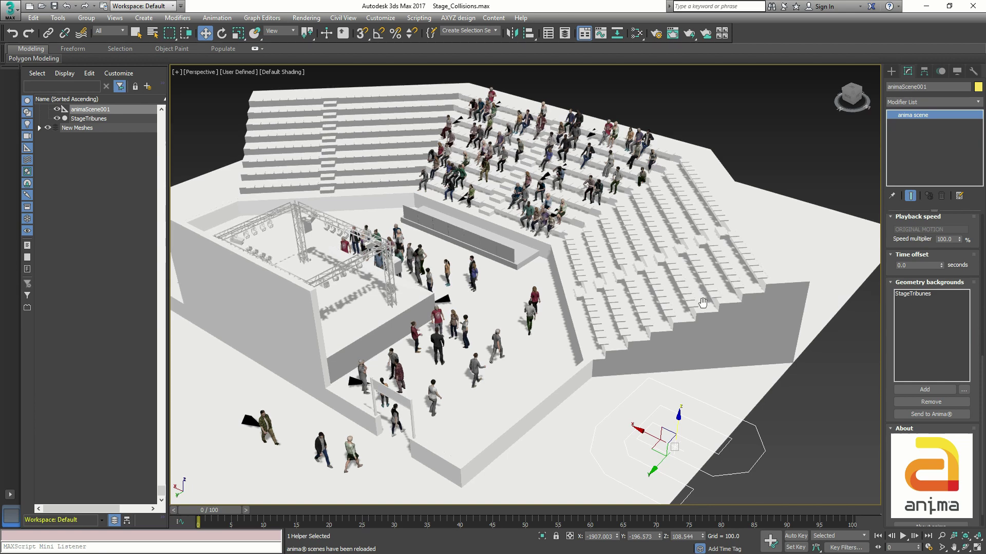
{"action": "middle_click_drag", "start_coordinate": [702, 302], "coordinate": [708, 322]}
{"action": "left_click", "coordinate": [709, 325]}
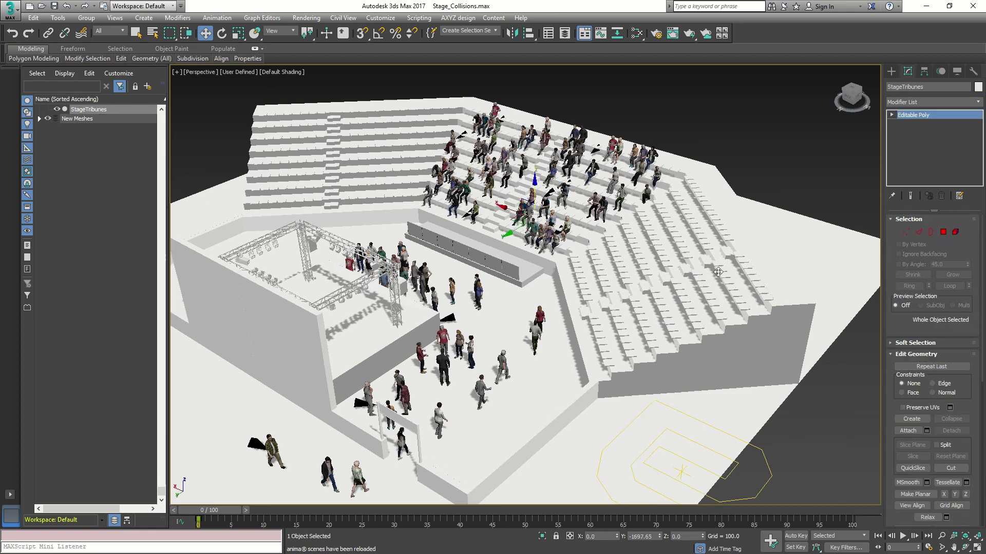
{"action": "left_click_drag", "start_coordinate": [532, 185], "coordinate": [532, 167]}
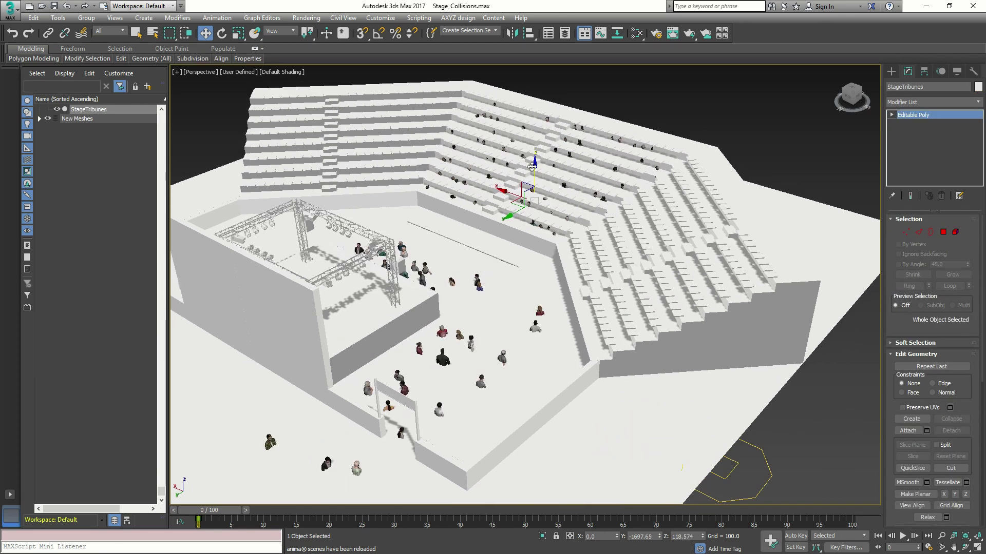
{"action": "right_click", "coordinate": [532, 167]}
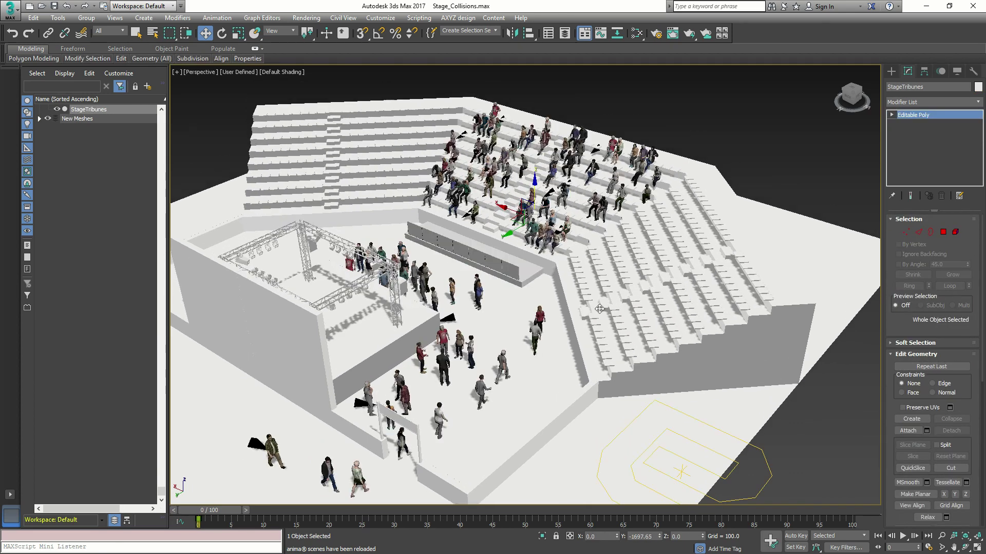
- Remove StageTribunes from the anima scene's geometry backgrounds, and add it back by picking the mesh in the viewport
{"action": "left_click", "coordinate": [760, 448]}
{"action": "left_click", "coordinate": [908, 303]}
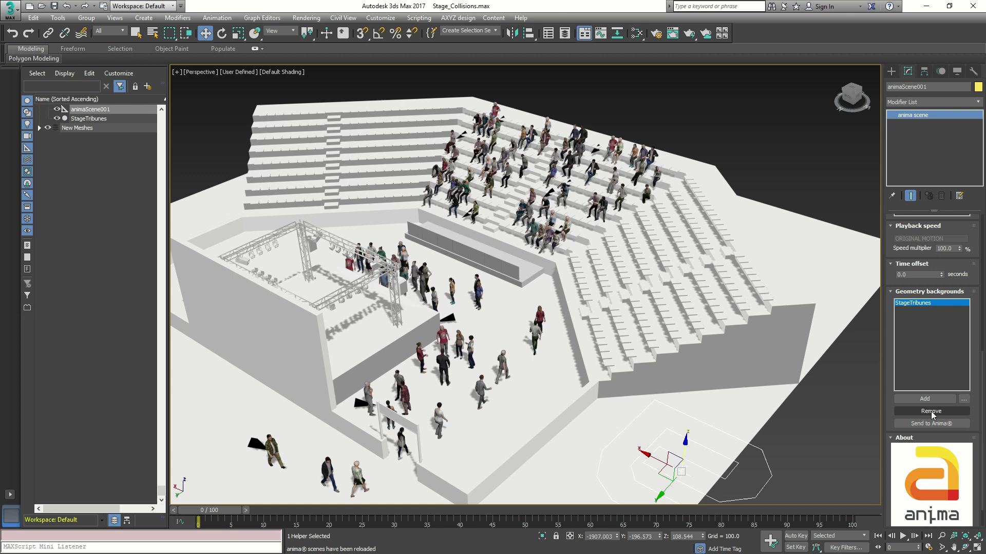
{"action": "left_click", "coordinate": [931, 411]}
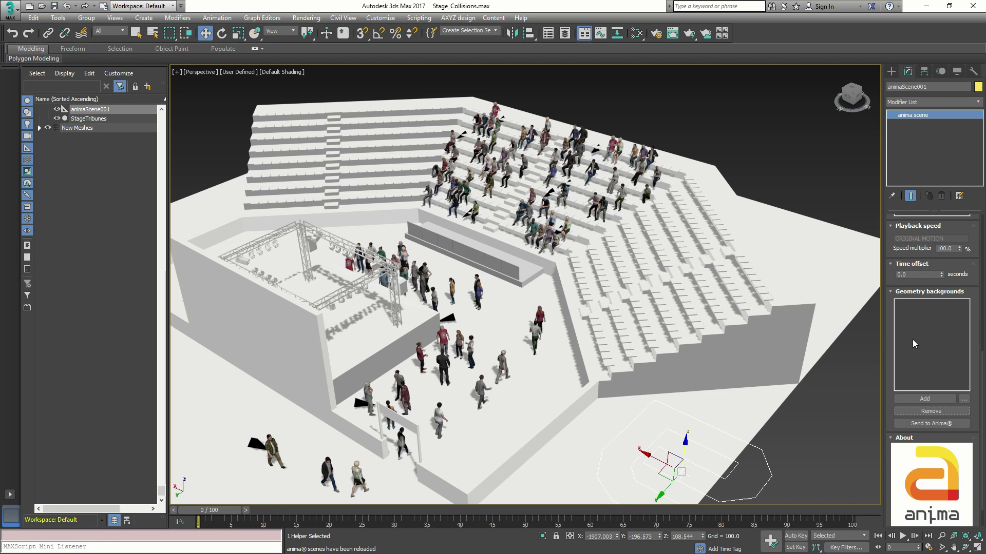
{"action": "left_click", "coordinate": [927, 399]}
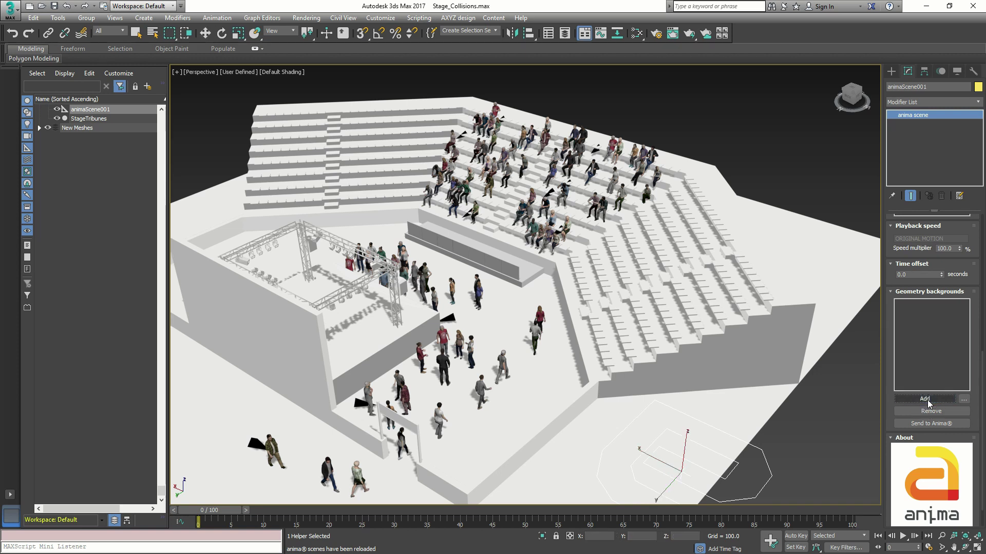
{"action": "left_click", "coordinate": [725, 325]}
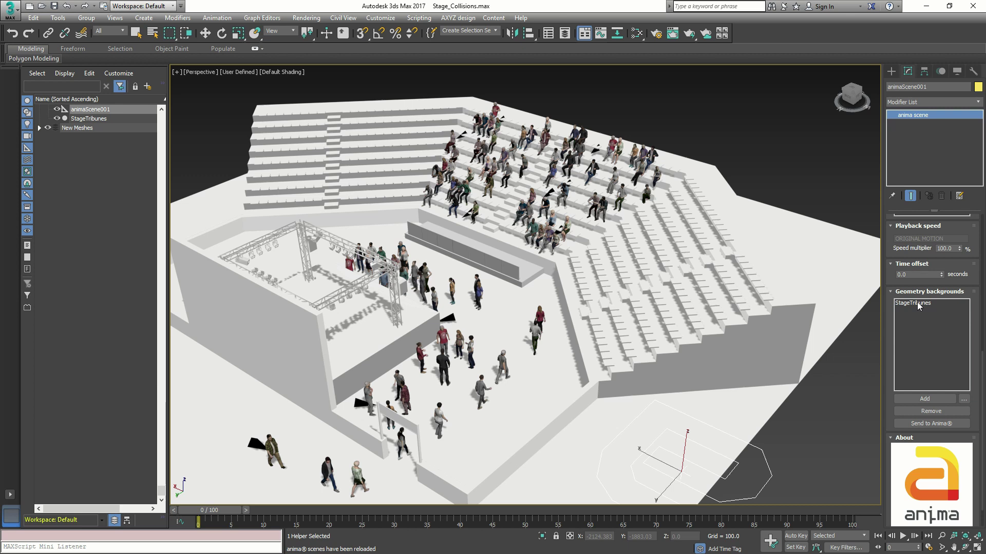
- Add the LittleStage mesh from the New Meshes layer to the geometry backgrounds and send them to Anima
{"action": "left_click", "coordinate": [963, 400]}
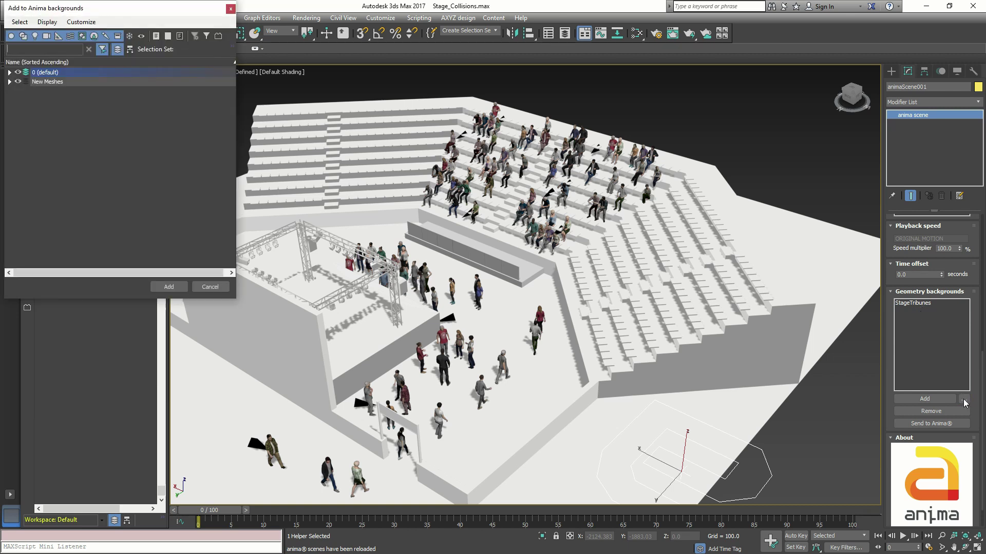
{"action": "left_click_drag", "start_coordinate": [151, 15], "coordinate": [428, 136]}
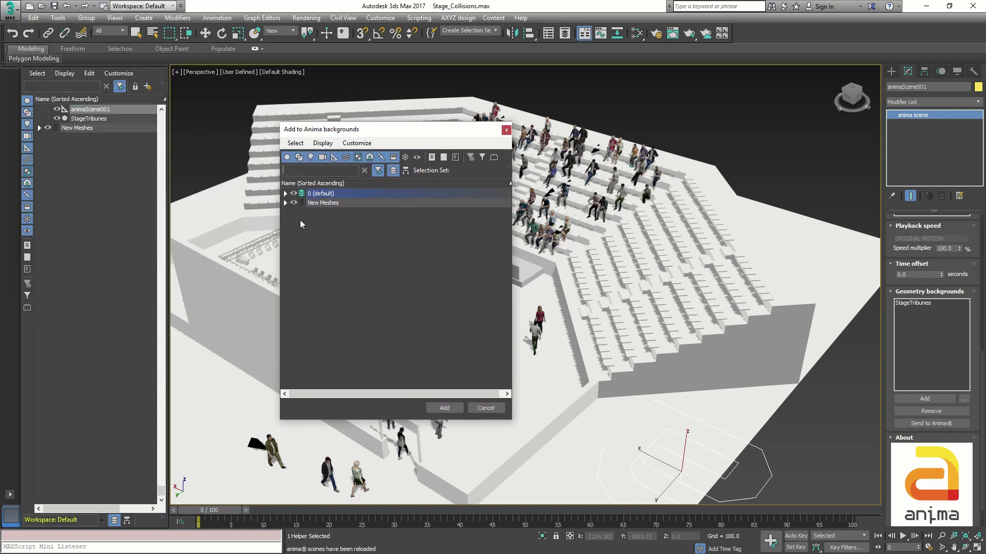
{"action": "left_click", "coordinate": [285, 203]}
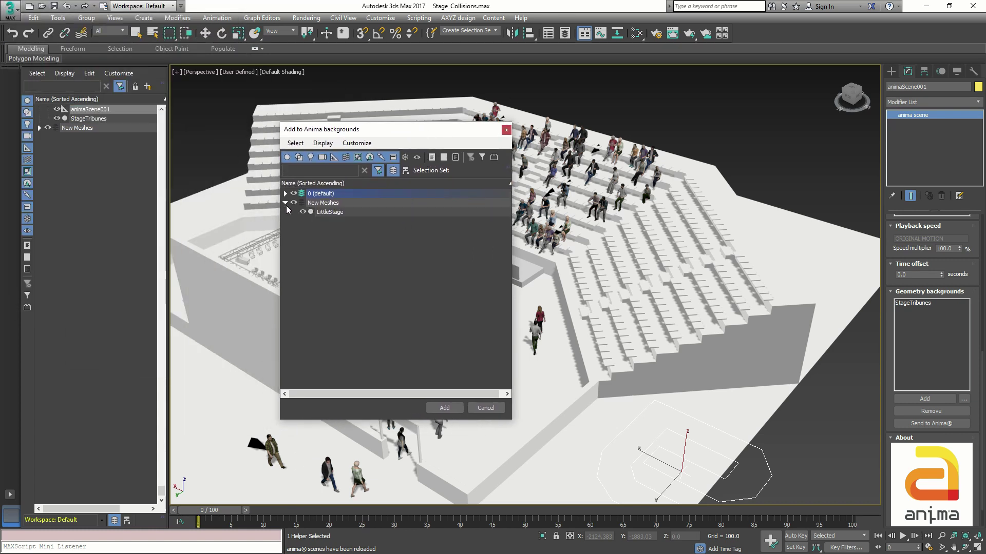
{"action": "left_click", "coordinate": [323, 212]}
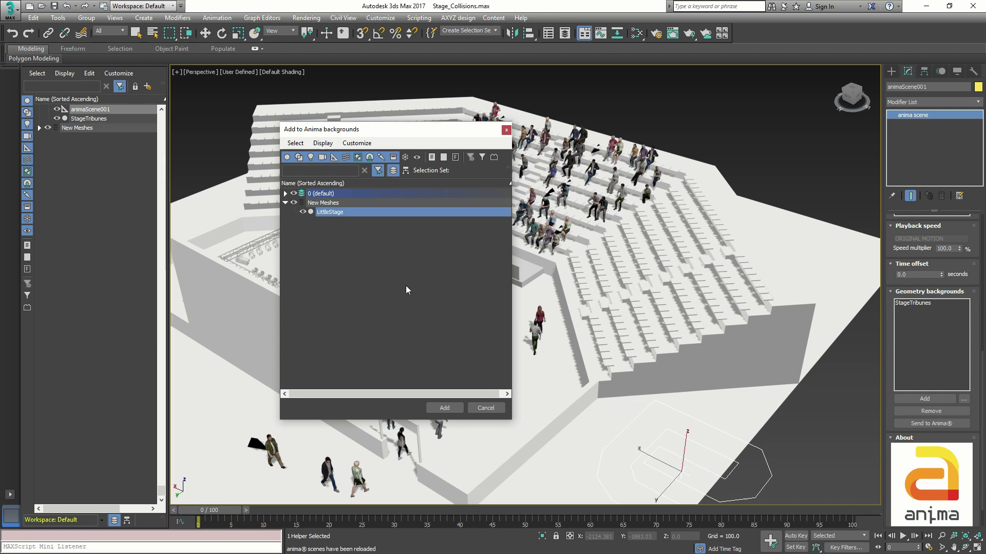
{"action": "left_click", "coordinate": [451, 406]}
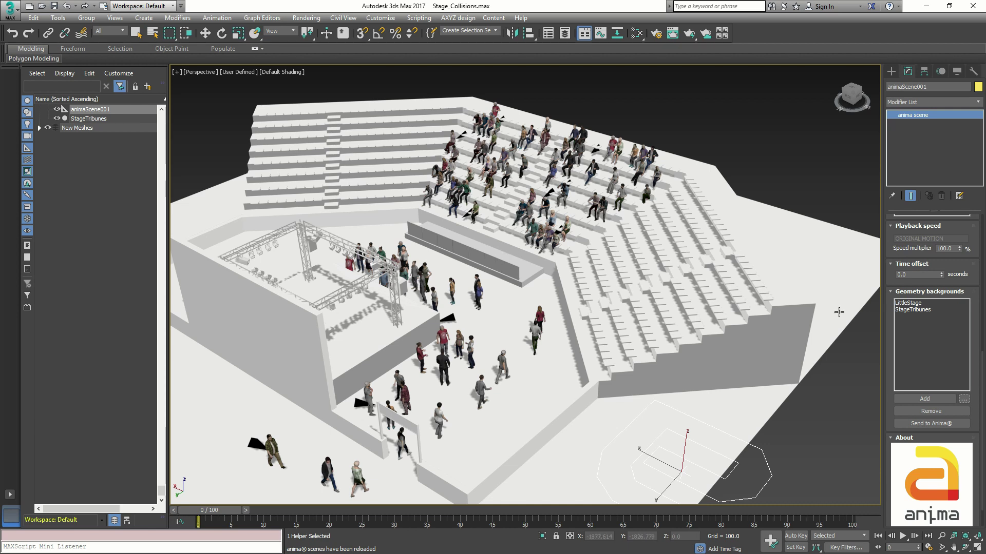
{"action": "left_click", "coordinate": [929, 424]}
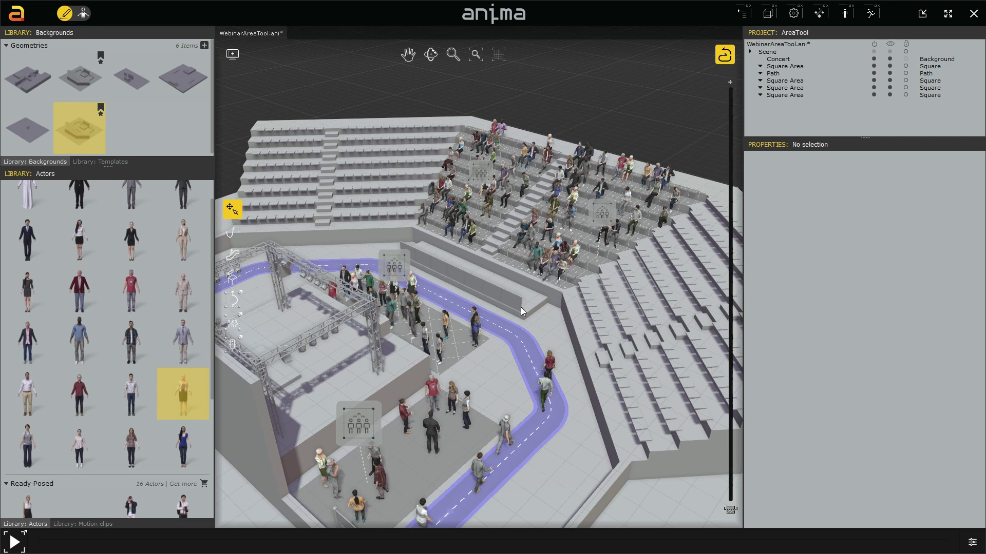
- Place the CMan0009-M4 actor on the little stage in front of the tribunes, rotated to 193°
{"action": "scroll", "coordinate": [470, 290], "scroll_direction": "up", "scroll_amount": 5}
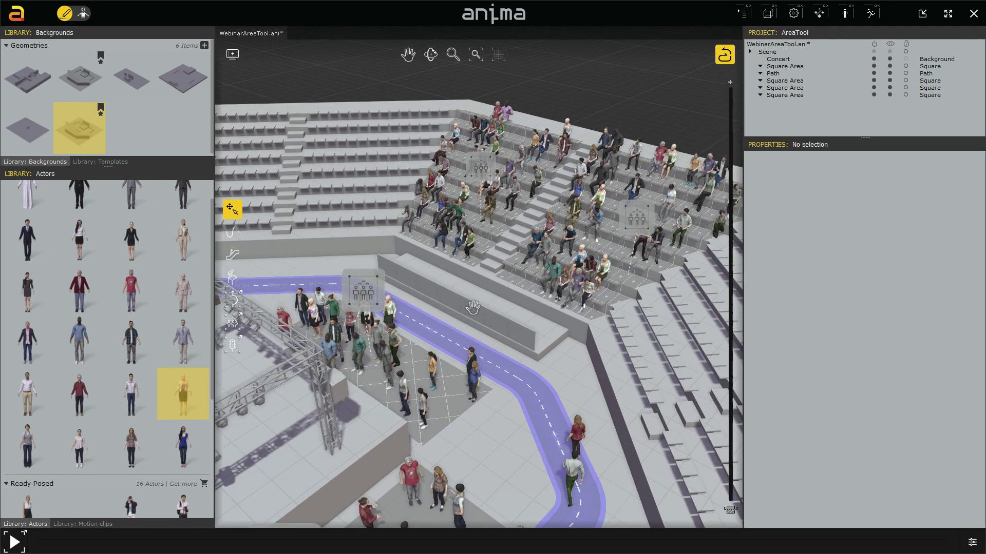
{"action": "scroll", "coordinate": [472, 307], "scroll_direction": "up", "scroll_amount": 3}
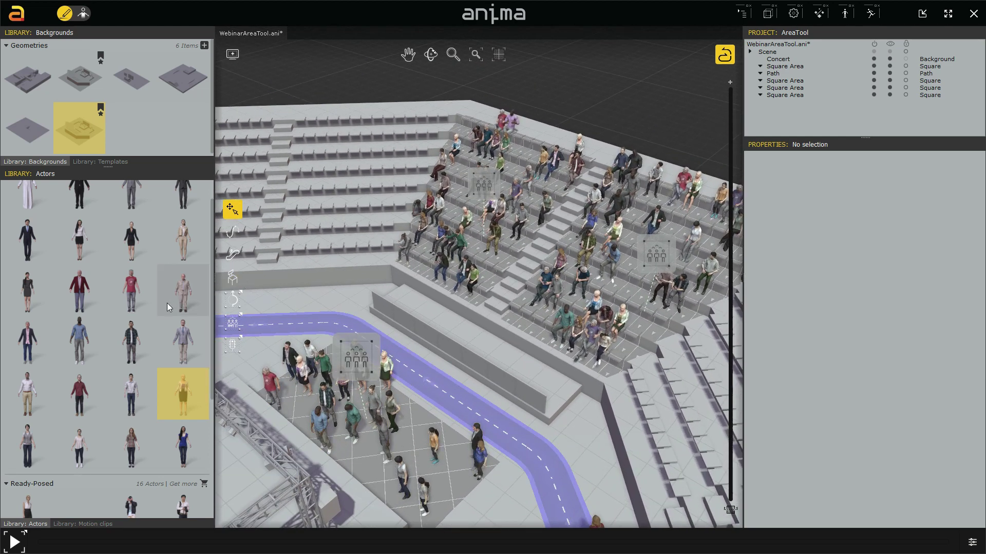
{"action": "left_click", "coordinate": [80, 290]}
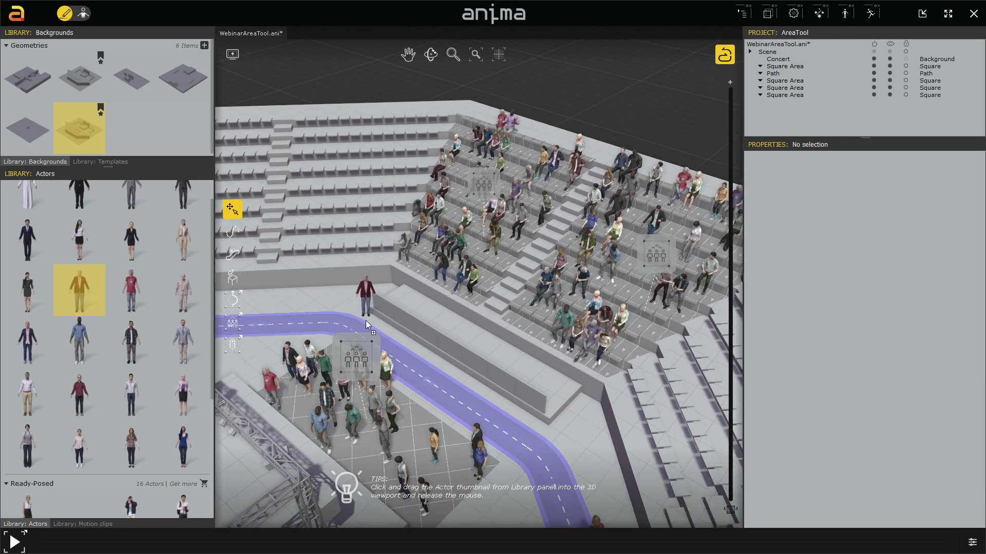
{"action": "left_click", "coordinate": [423, 310]}
{"action": "left_click_drag", "start_coordinate": [423, 310], "coordinate": [393, 340]}
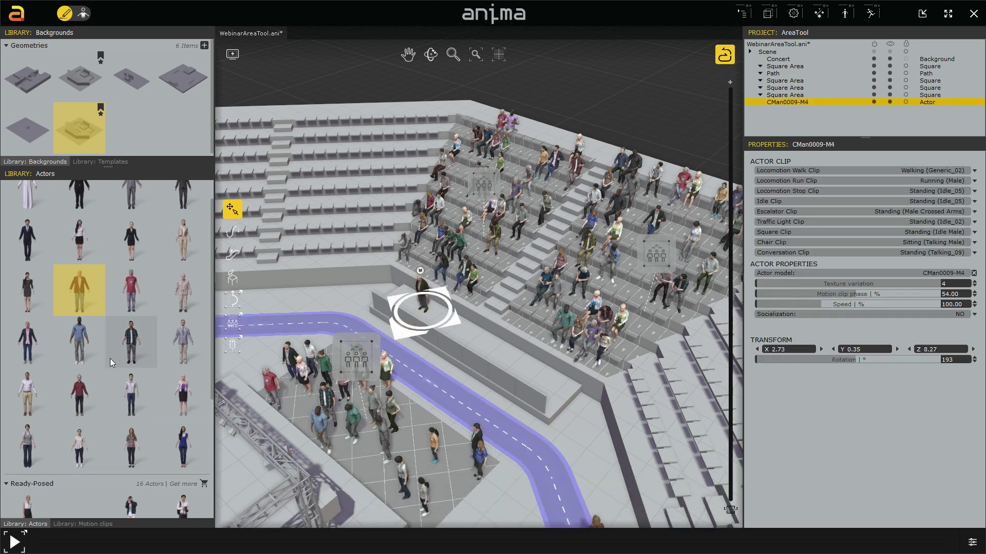
- Place the CMan0201-M4 actor on the middle of the little stage and save the Anima scene
{"action": "left_click_drag", "start_coordinate": [131, 342], "coordinate": [439, 332]}
{"action": "left_click", "coordinate": [626, 123]}
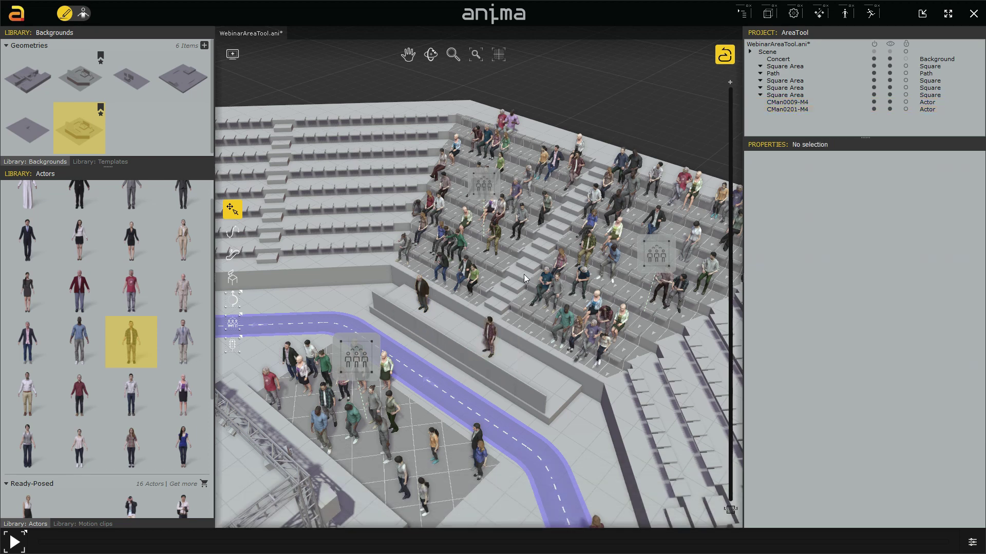
{"action": "middle_click_drag", "start_coordinate": [502, 344], "coordinate": [506, 297]}
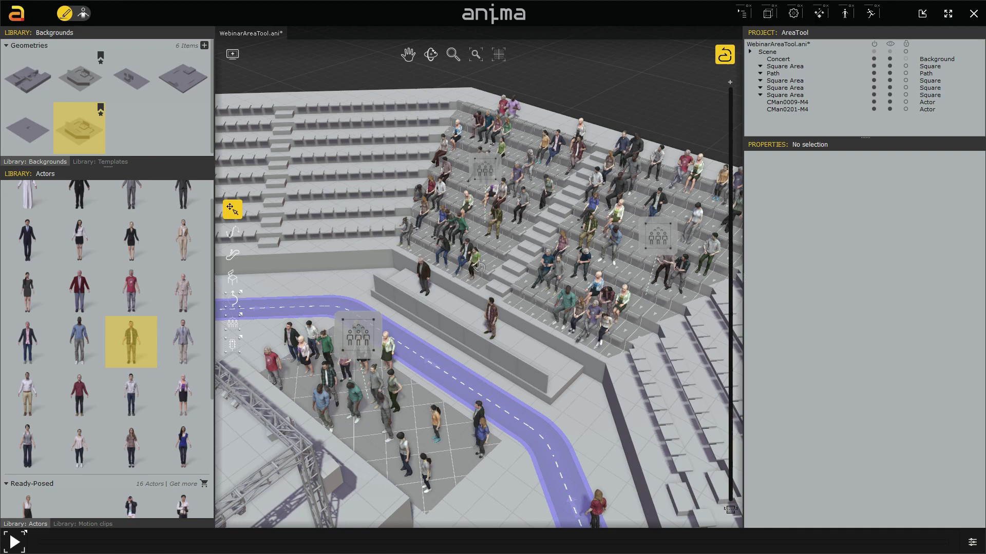
{"action": "key", "text": "ctrl+s"}
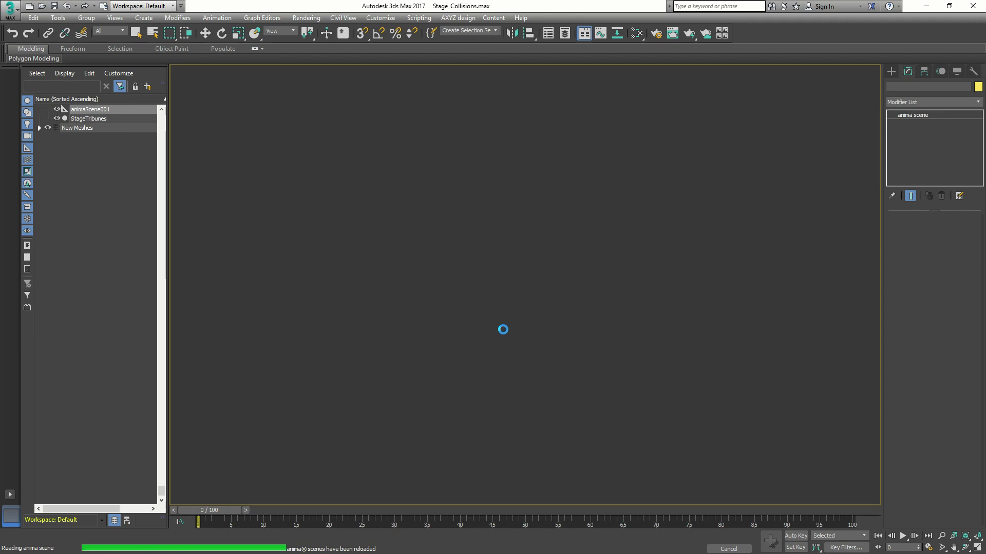
- In 3ds Max, show the textures of all anima scene actors in the viewport
{"action": "scroll", "coordinate": [483, 246], "scroll_direction": "up", "scroll_amount": 6}
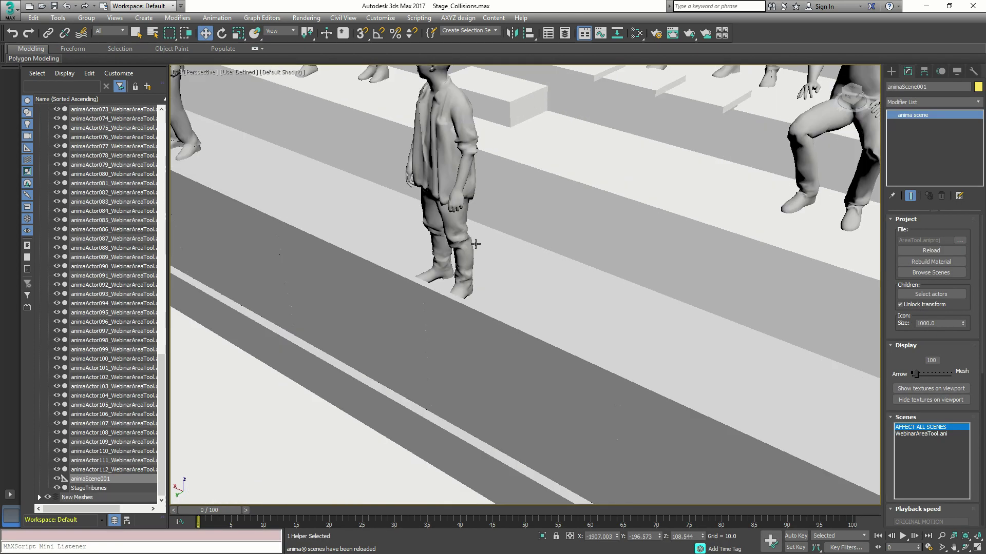
{"action": "scroll", "coordinate": [475, 244], "scroll_direction": "down", "scroll_amount": 10}
{"action": "scroll", "coordinate": [695, 404], "scroll_direction": "up", "scroll_amount": 4}
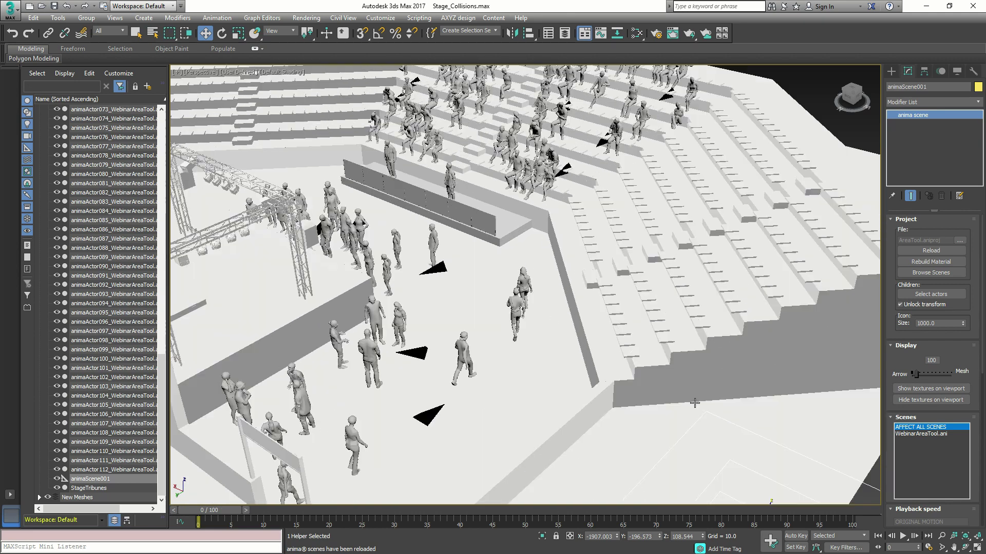
{"action": "scroll", "coordinate": [694, 403], "scroll_direction": "down", "scroll_amount": 4}
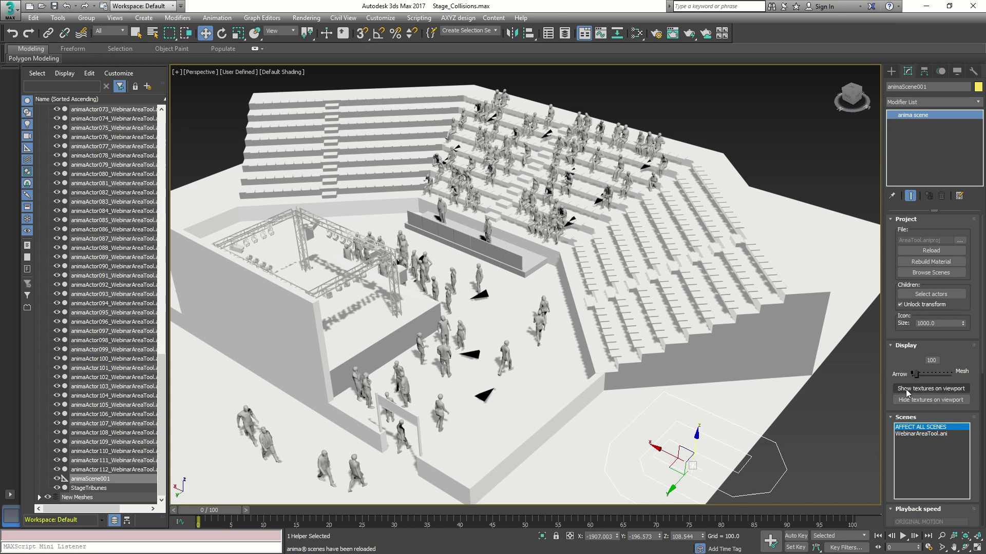
{"action": "left_click", "coordinate": [915, 391]}
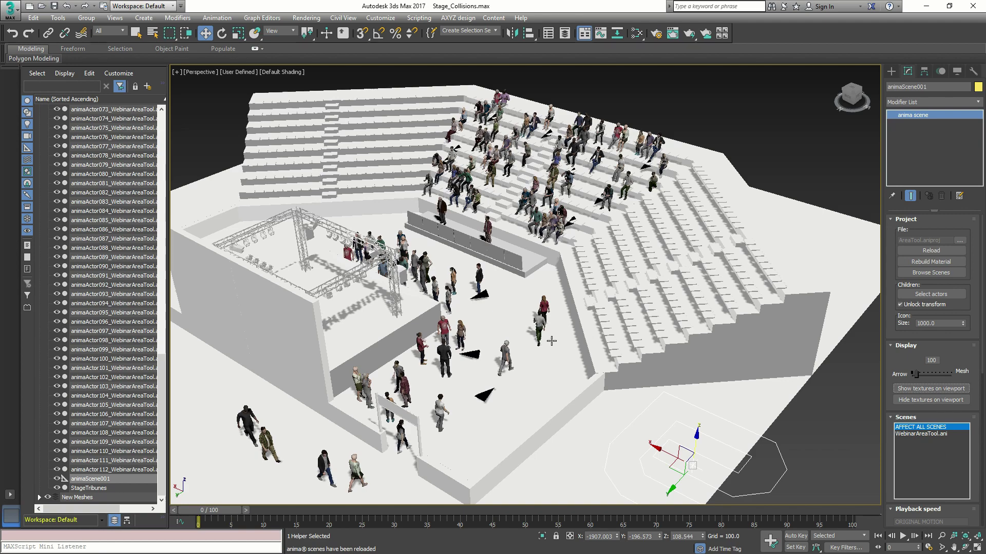
- Inspect the two new actors standing on the little stage and clear the selection
{"action": "scroll", "coordinate": [472, 233], "scroll_direction": "up", "scroll_amount": 3}
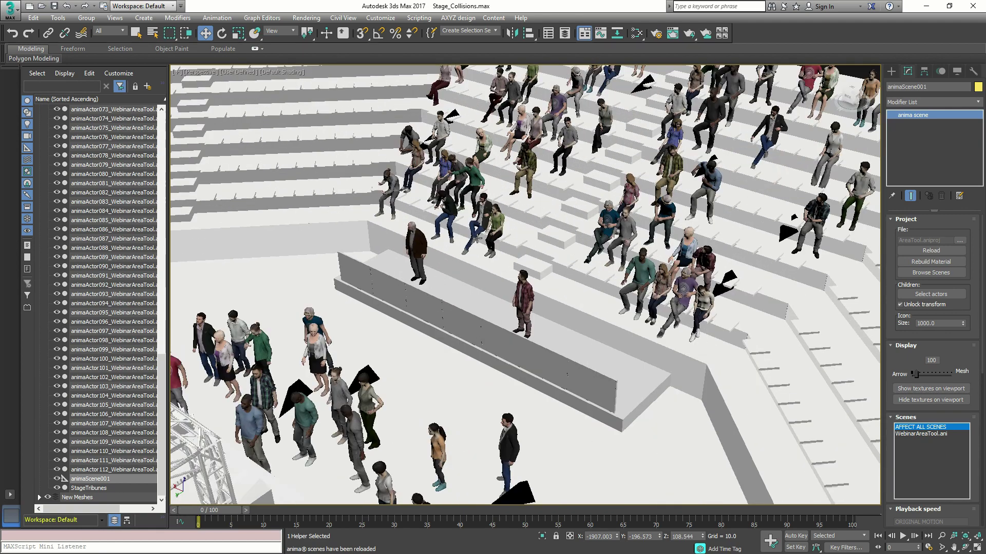
{"action": "scroll", "coordinate": [482, 252], "scroll_direction": "down", "scroll_amount": 2}
{"action": "scroll", "coordinate": [482, 251], "scroll_direction": "down", "scroll_amount": 2}
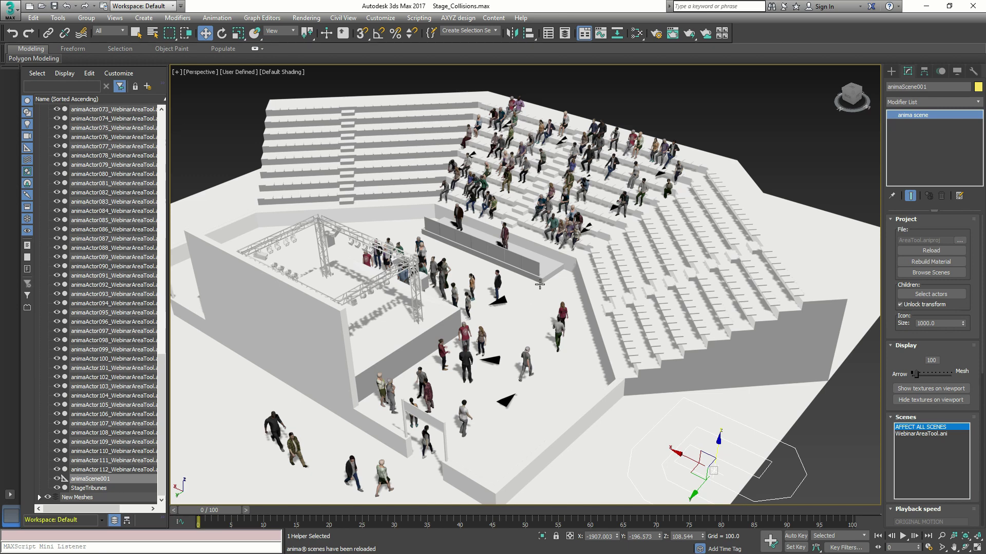
{"action": "middle_click_drag", "start_coordinate": [539, 283], "coordinate": [539, 292]}
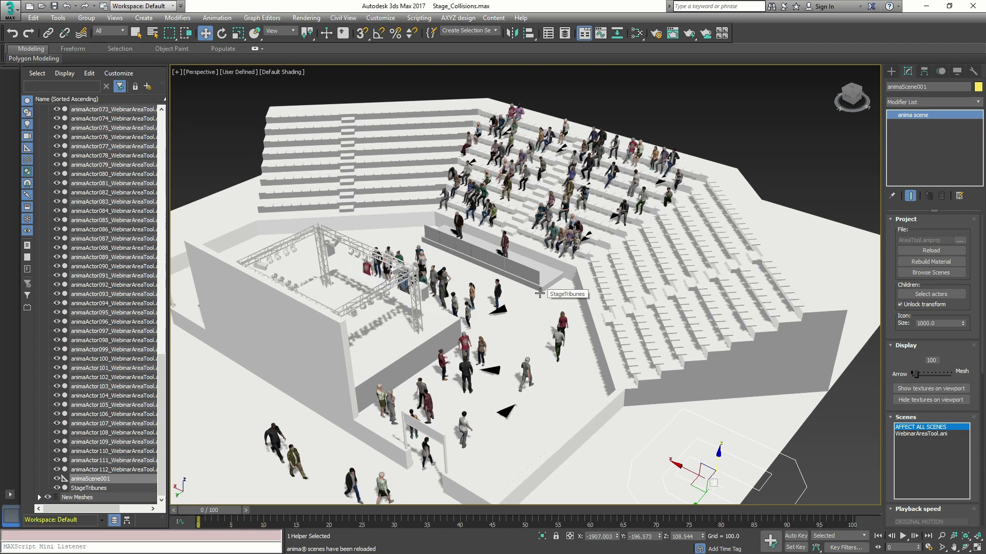
{"action": "left_click", "coordinate": [840, 456]}
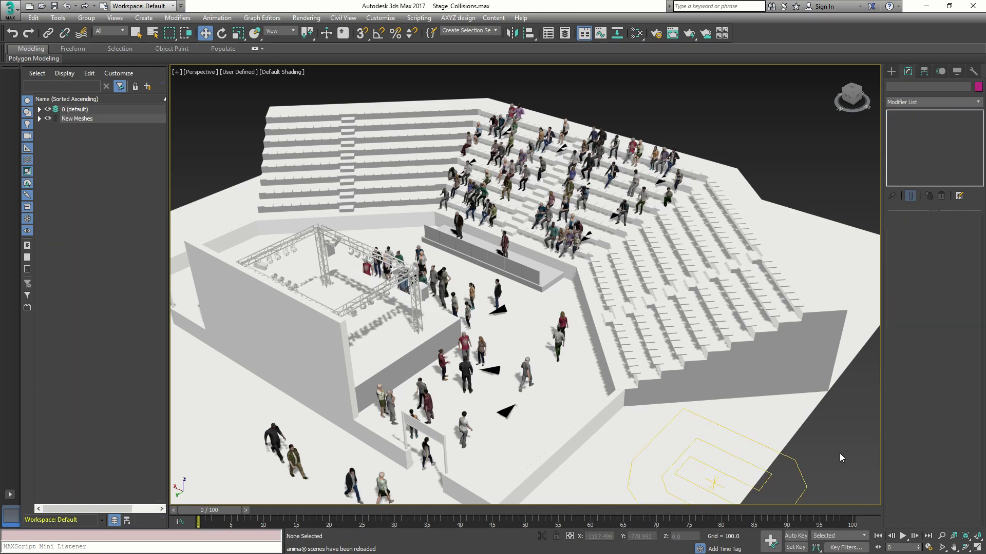